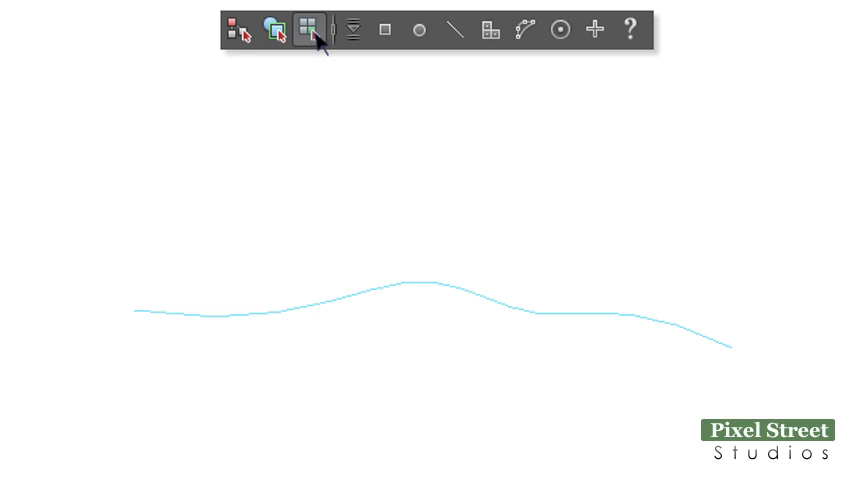
- Cycle the curve's component display through control vertices, edit points and hulls
click(385, 30)
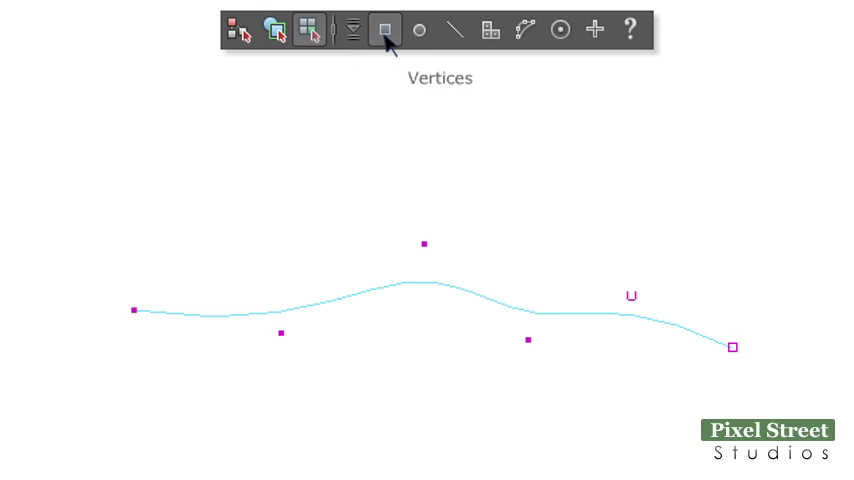
click(420, 31)
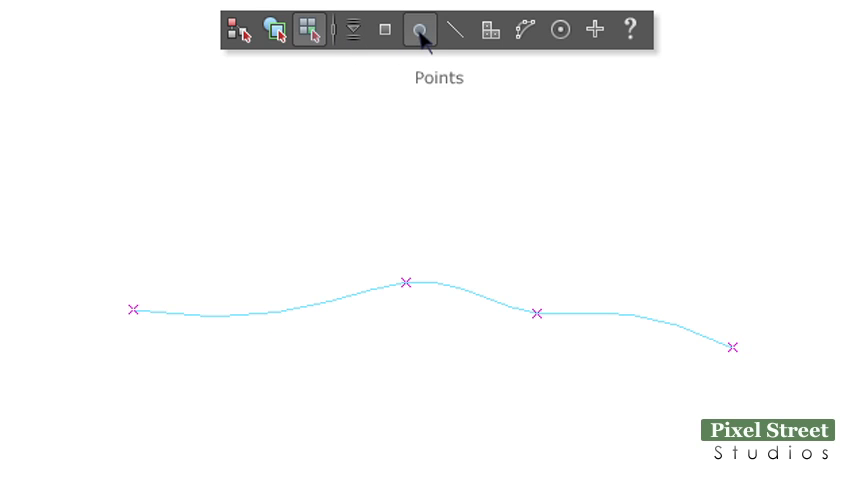
click(527, 36)
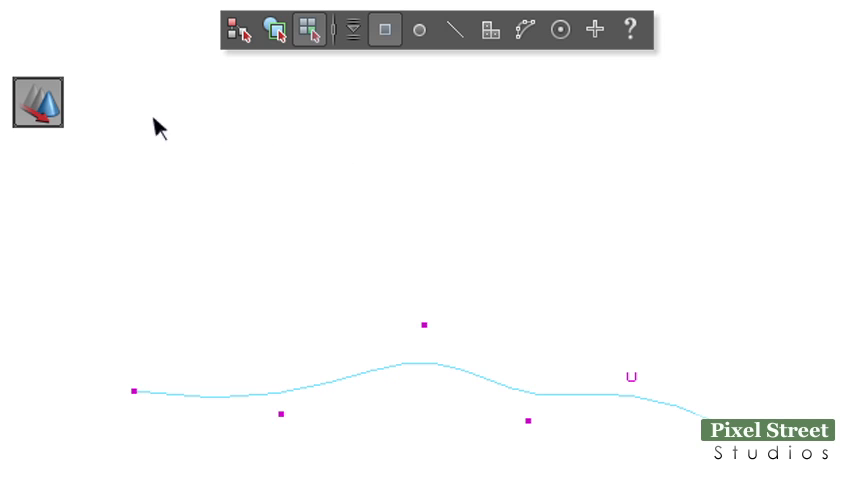
- Drag the curve's top CV upward to heighten the peak, then raise its left-end CV along Y
click(427, 332)
drag(427, 334, 429, 267)
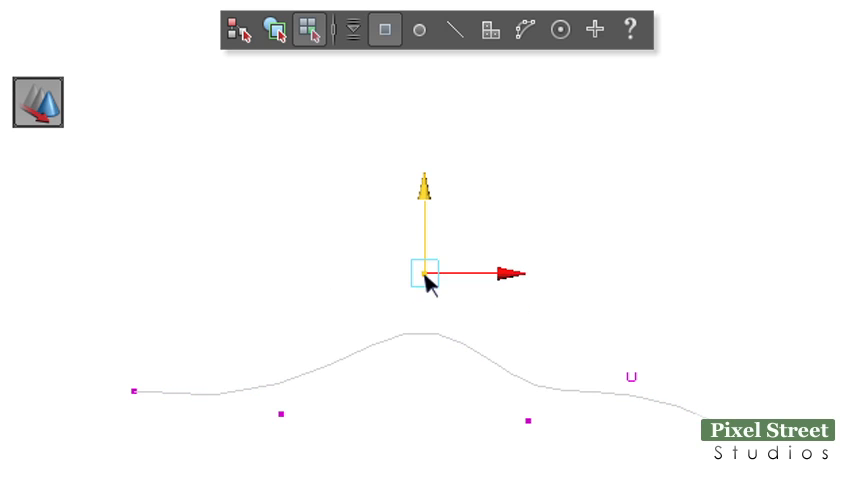
click(134, 391)
drag(139, 358, 137, 188)
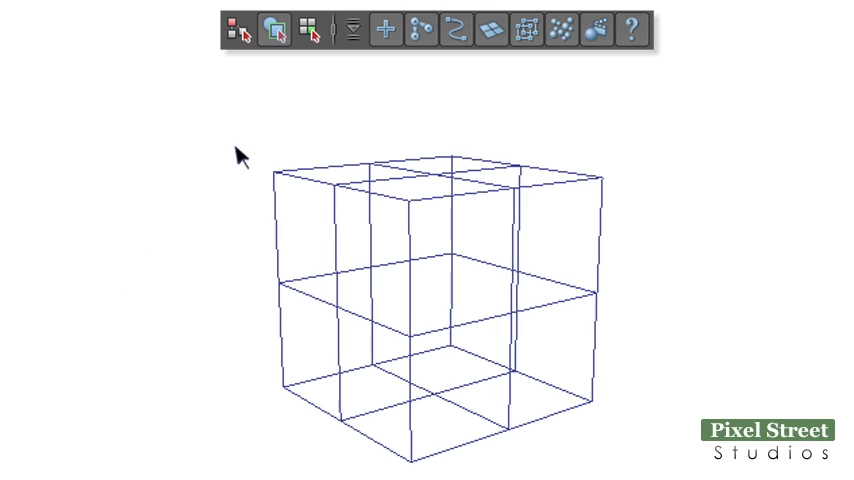
- Select the cube in component mode and step through vertices and edges to face selection
click(310, 218)
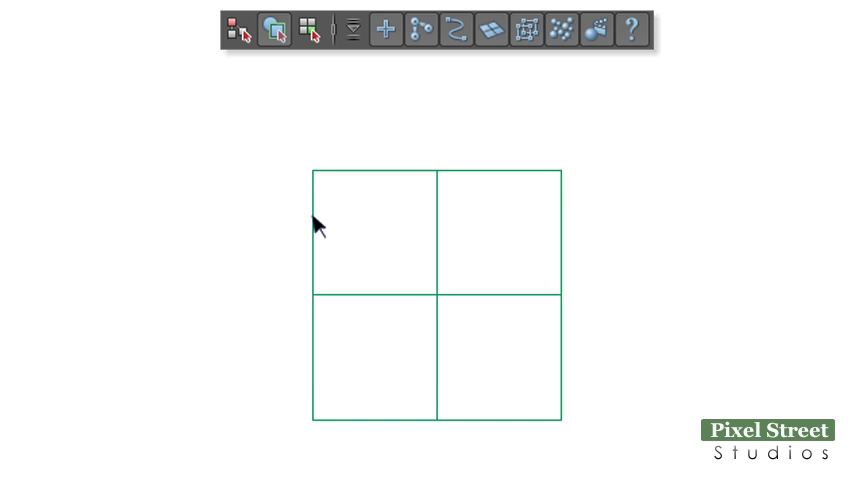
click(308, 30)
click(386, 32)
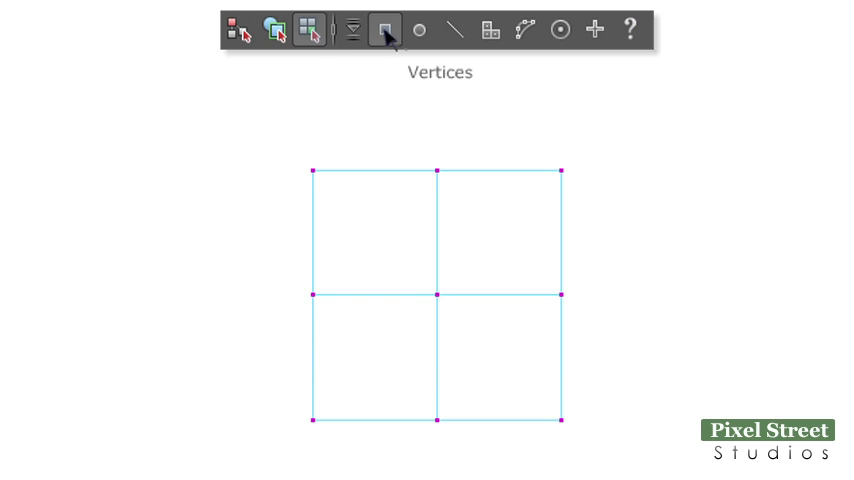
click(455, 30)
click(490, 31)
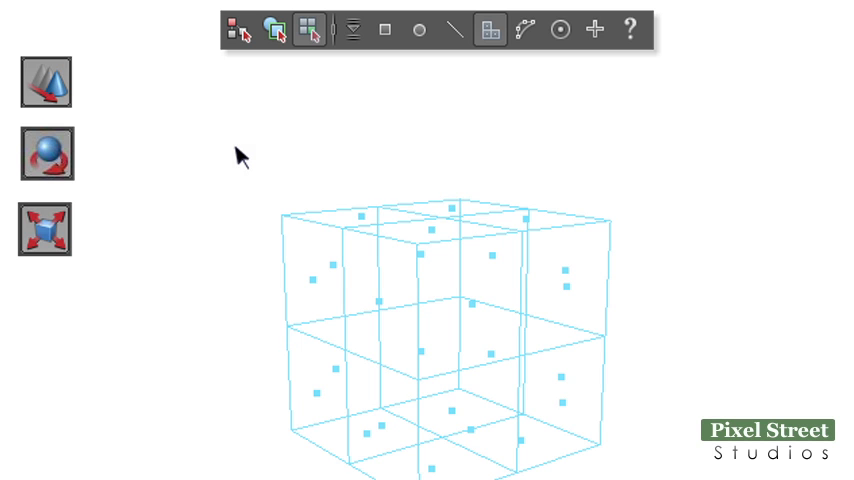
- Select the cube's four top faces, move them up, scale them smaller, then switch to rotate
click(365, 220)
key(w)
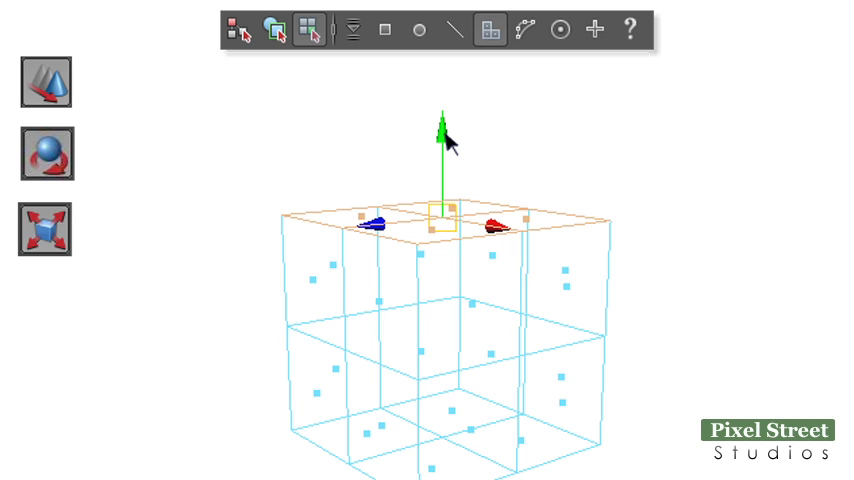
drag(447, 140, 444, 86)
key(r)
mouse_move(448, 181)
mouse_down()
mouse_move(428, 190)
mouse_move(404, 182)
mouse_up()
key(e)
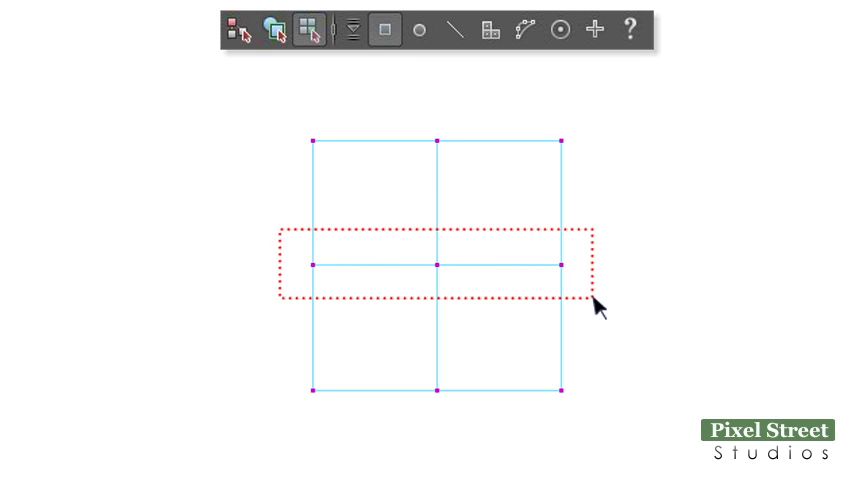
- Marquee-select the cube's middle vertex ring and scale it inward into an hourglass
drag(329, 243, 594, 301)
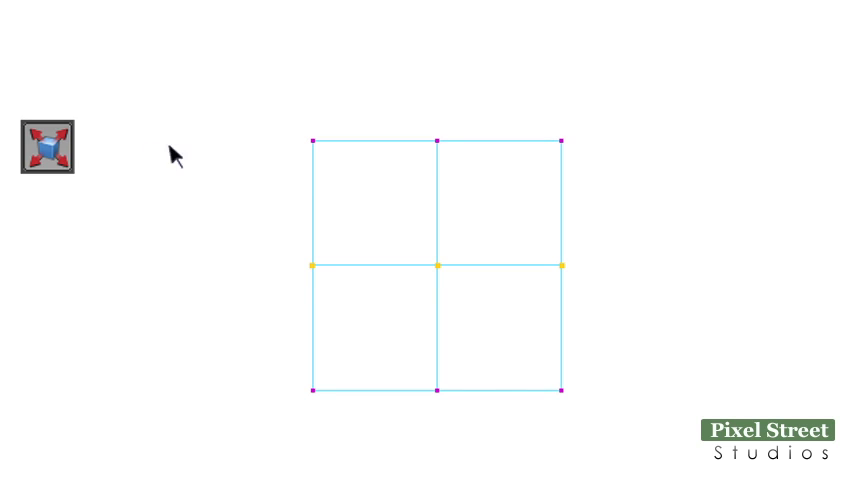
click(50, 143)
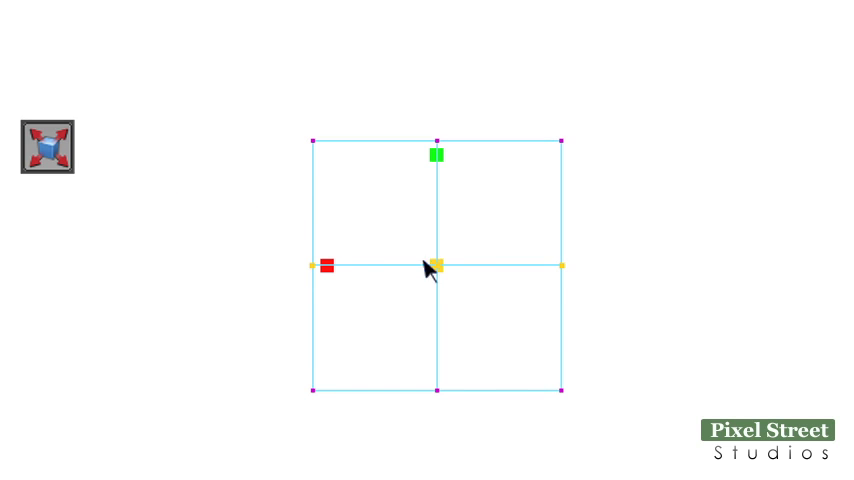
drag(430, 262, 437, 266)
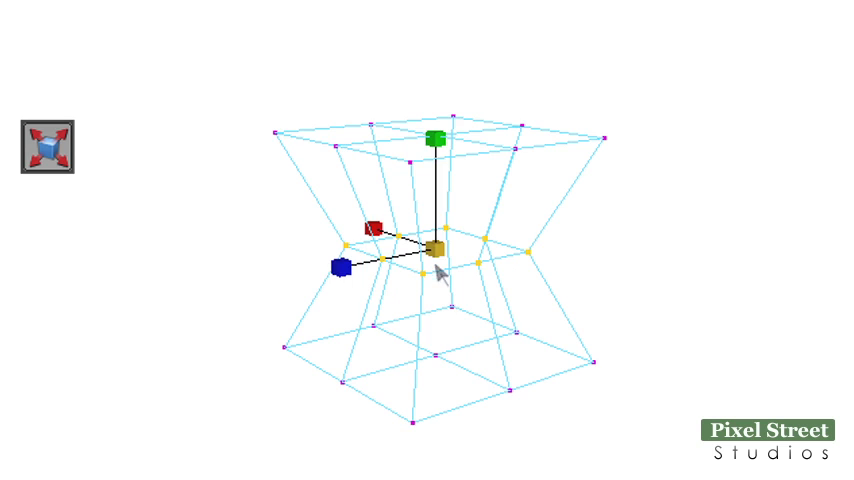